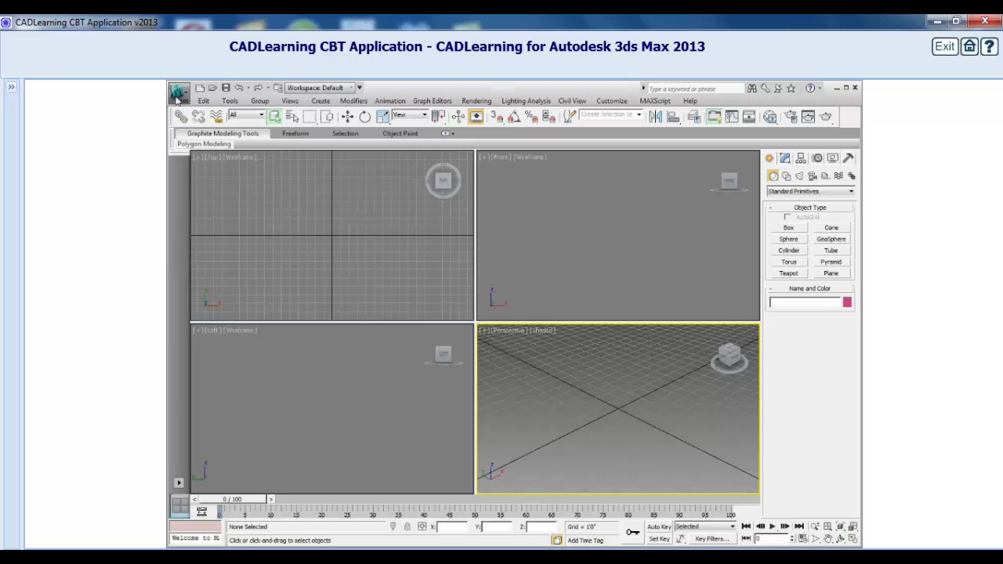
Open CH06_facade01.max from the CH 06 folder to load the porch facade scene.
click(177, 93)
click(196, 165)
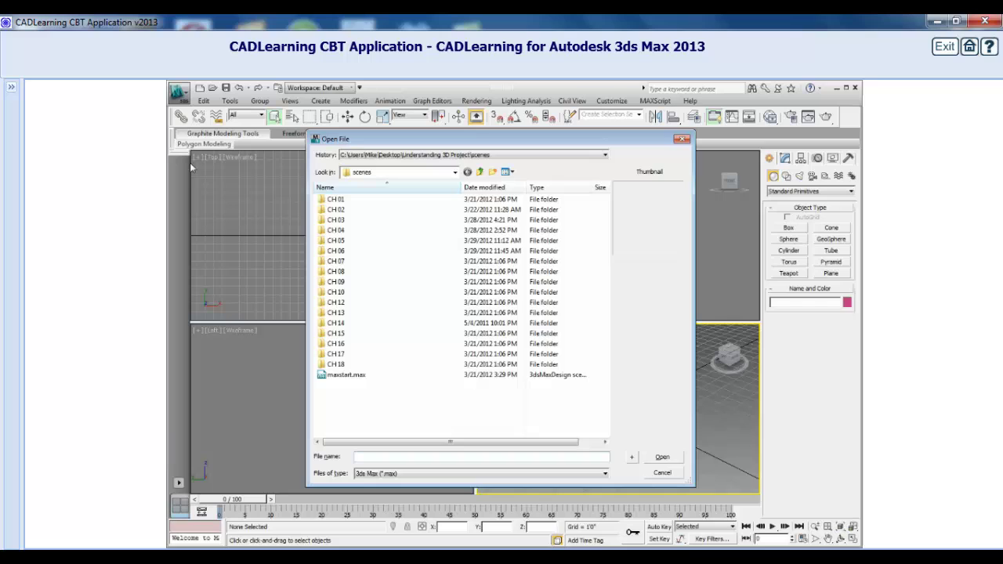
double_click(340, 252)
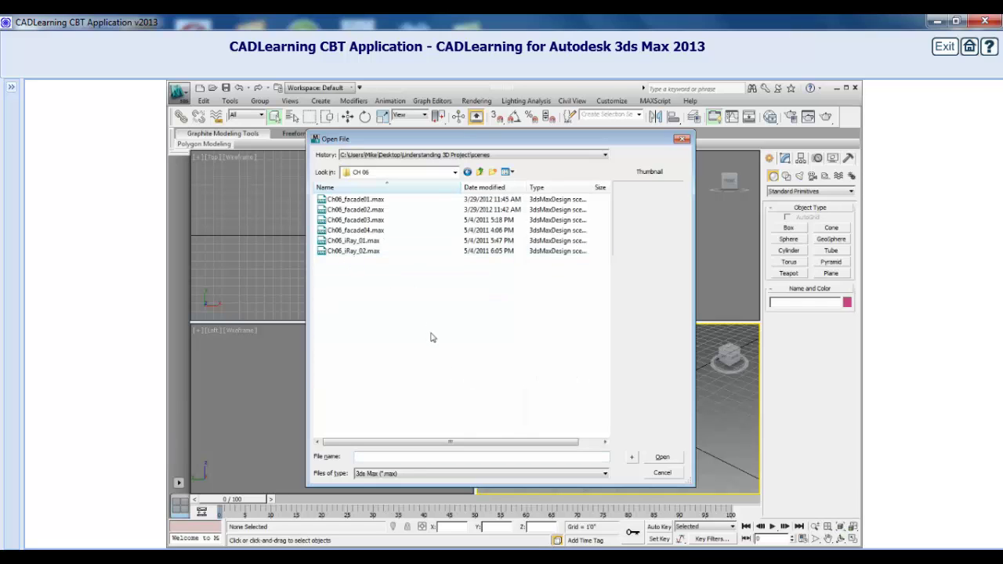
click(354, 202)
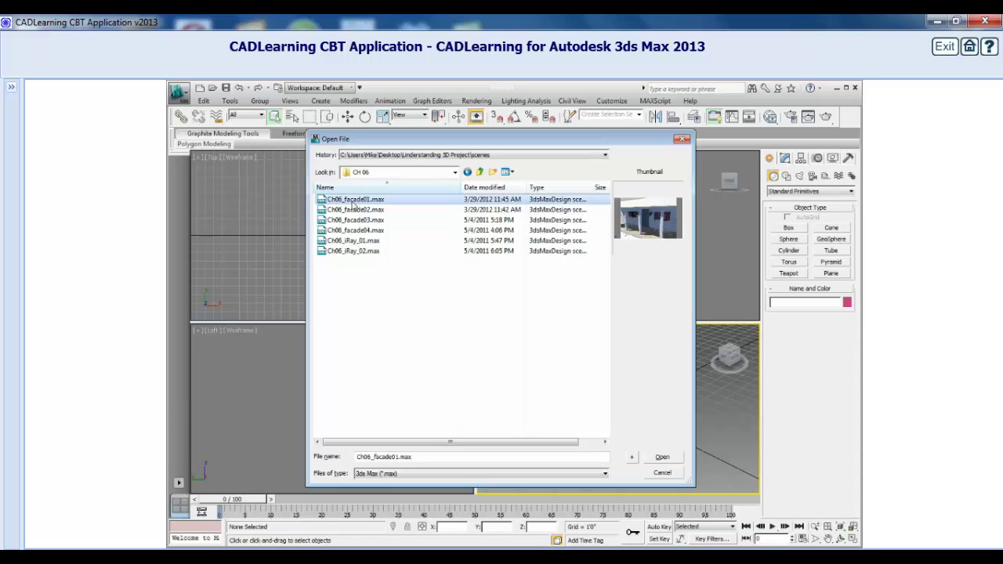
click(662, 456)
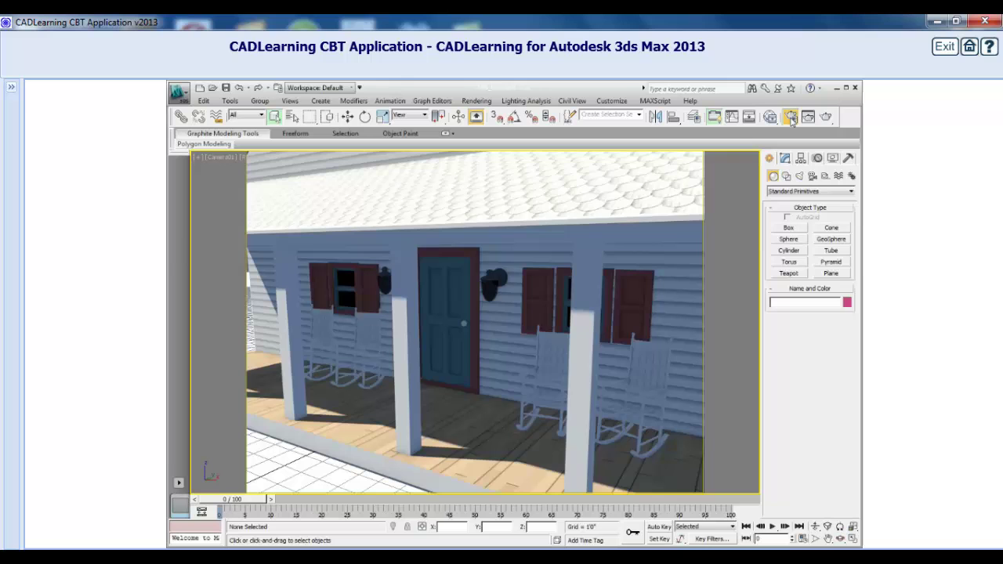
In Render Setup, set Time Output to Single and keep Quad 4 - Camera01 as the view.
click(790, 117)
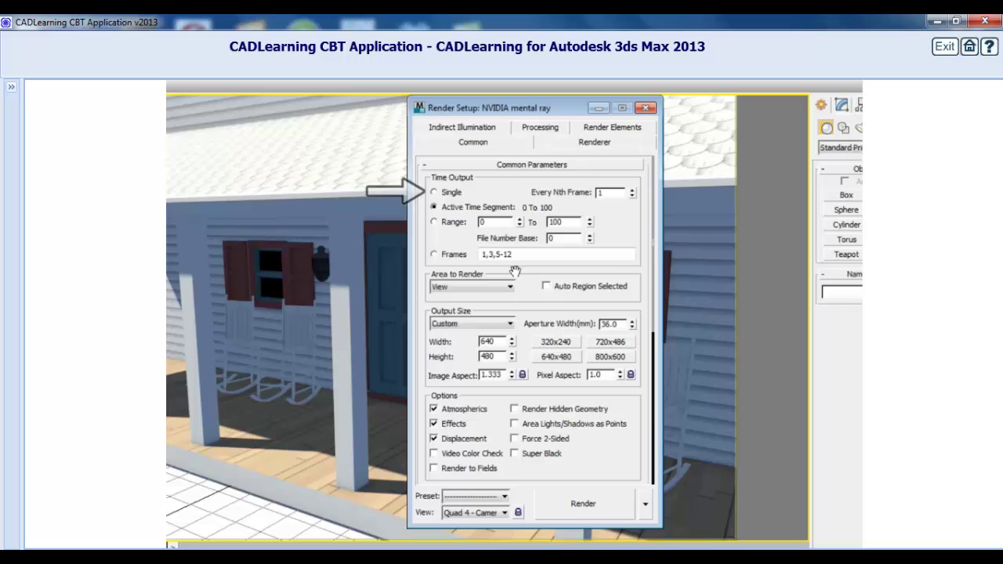
click(435, 192)
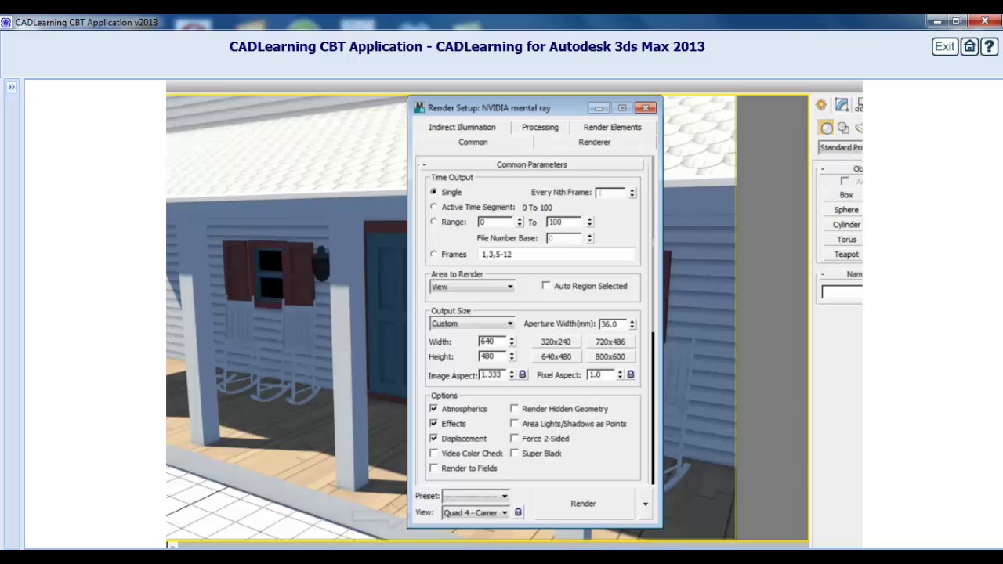
click(474, 513)
click(475, 523)
click(498, 517)
Expand the Output Size preset list, currently showing Custom.
click(505, 325)
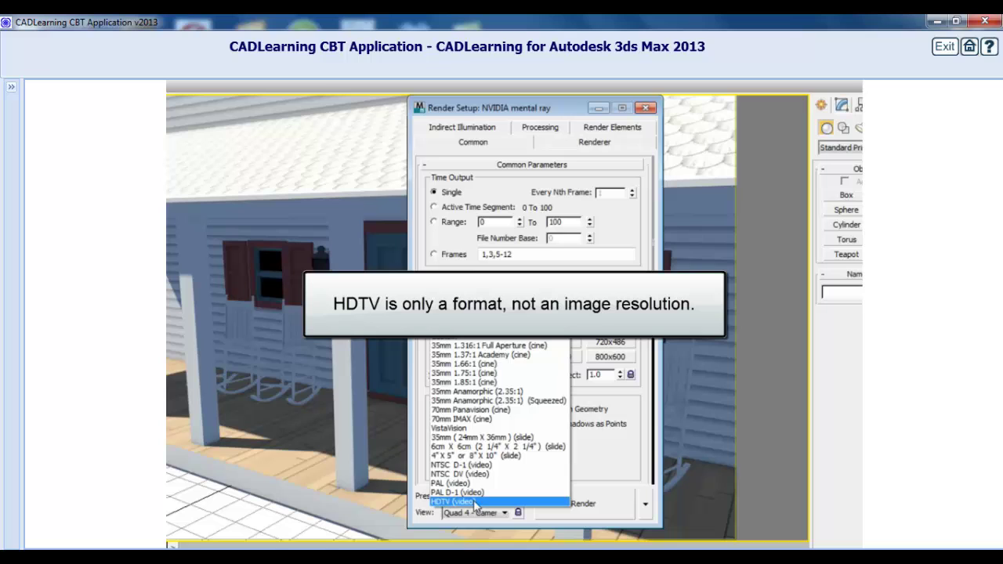
Choose the HDTV (video) output preset at 320x180.
click(474, 502)
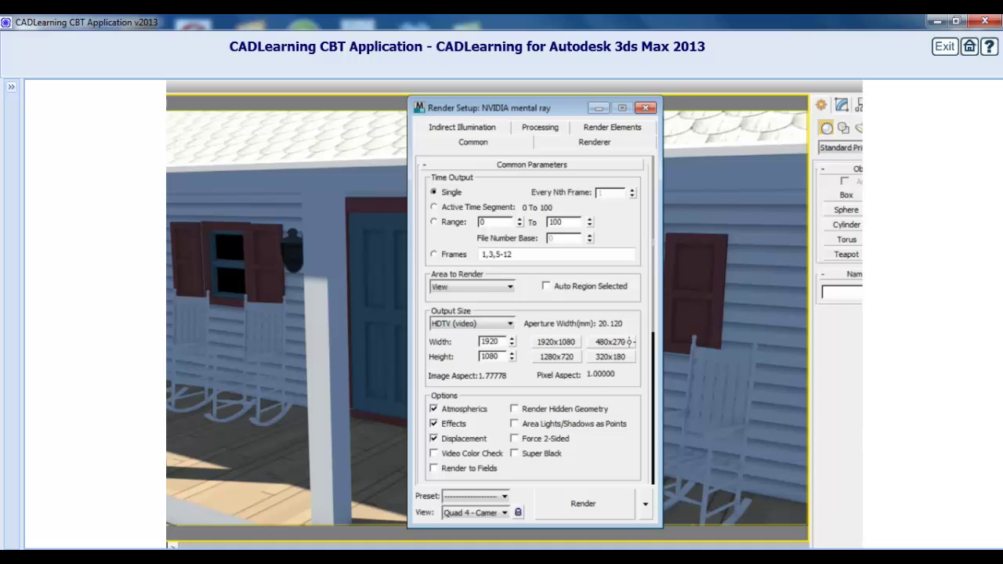
click(608, 357)
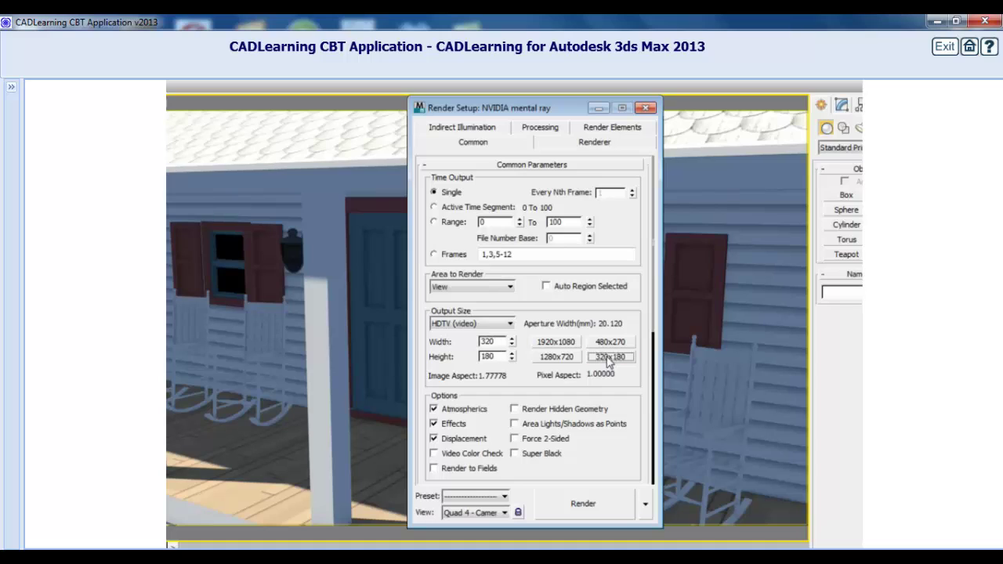